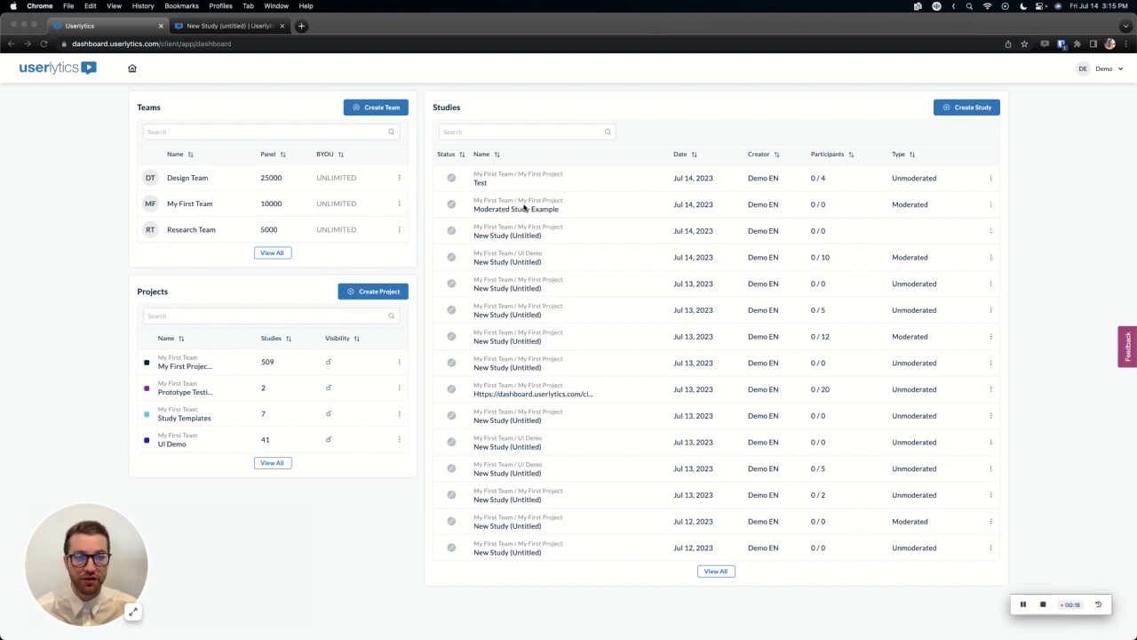
Open the Moderated Study Example study's Schedule step and confirm the EDT time zone
{"action": "left_click", "coordinate": [522, 207]}
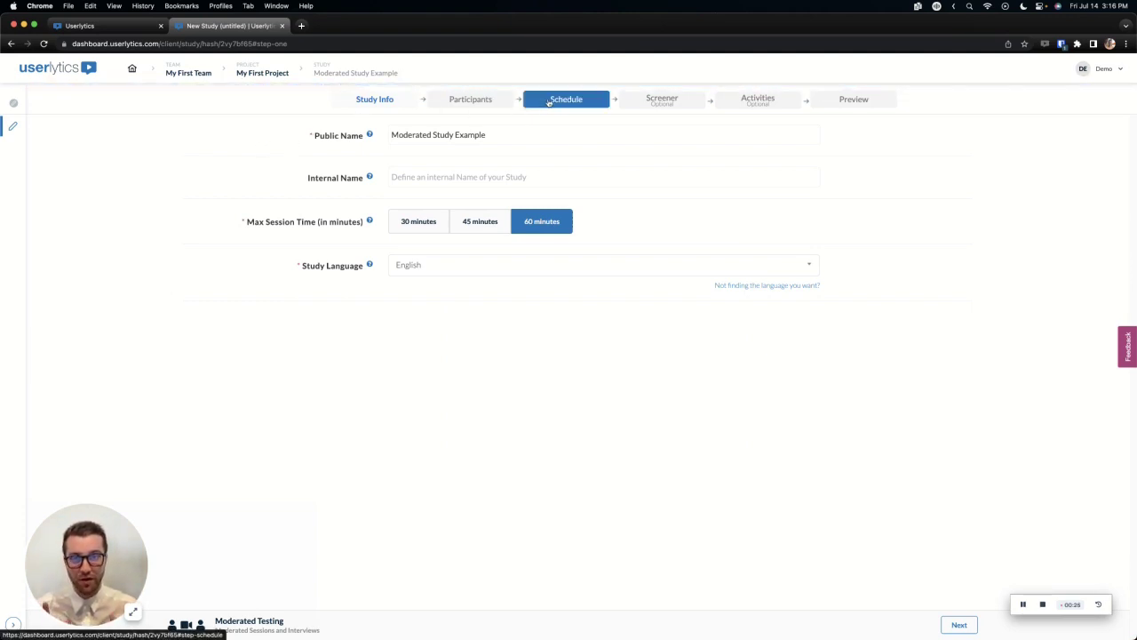
{"action": "left_click", "coordinate": [549, 101]}
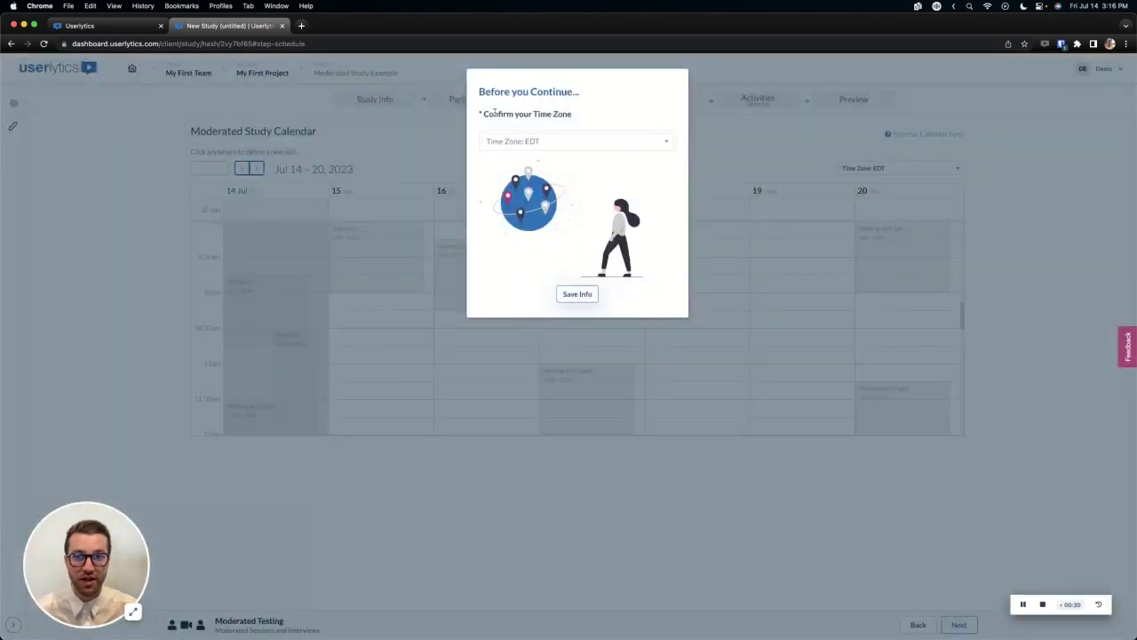
{"action": "left_click", "coordinate": [573, 294]}
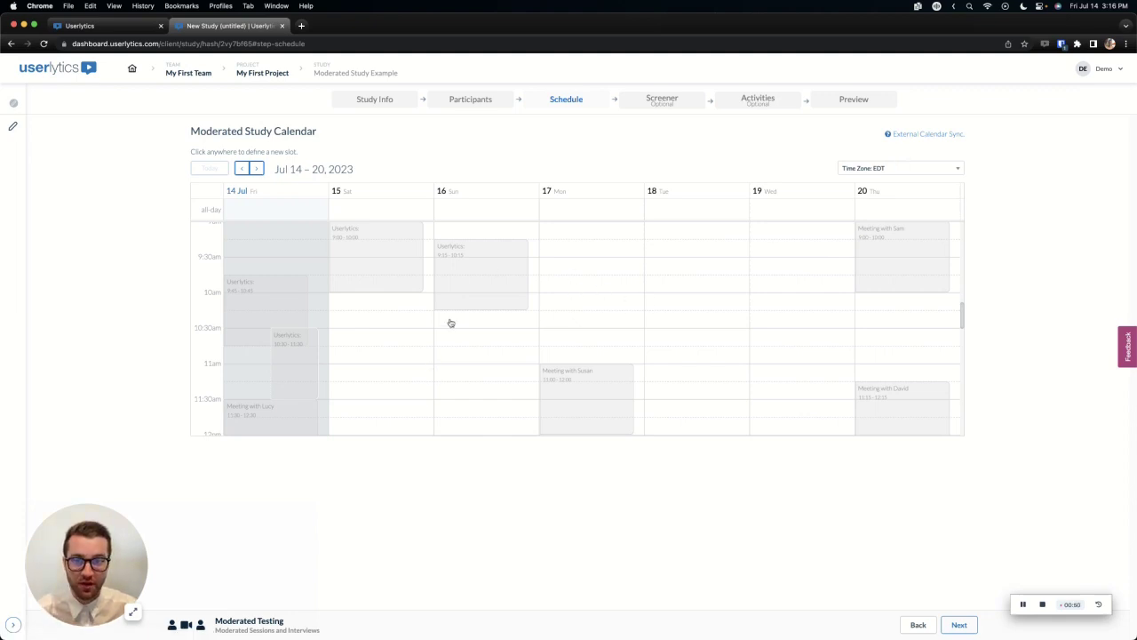
Start a Saturday July 15, 10:15–11:15 AM session with two blank observer name/e-mail rows
{"action": "left_click", "coordinate": [403, 324]}
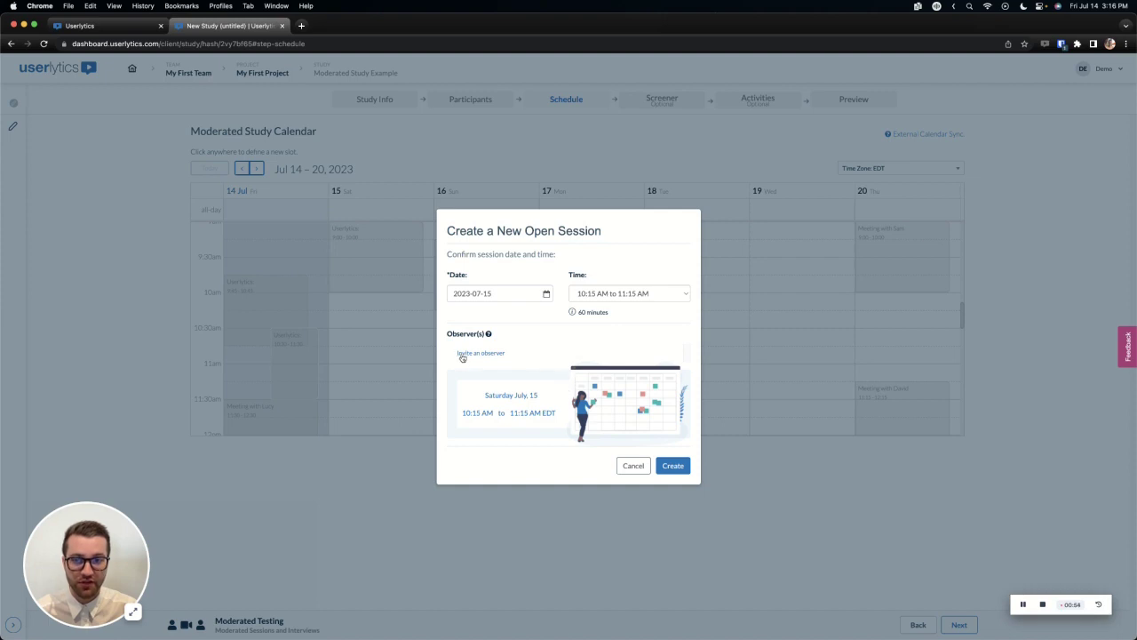
{"action": "left_click", "coordinate": [489, 354]}
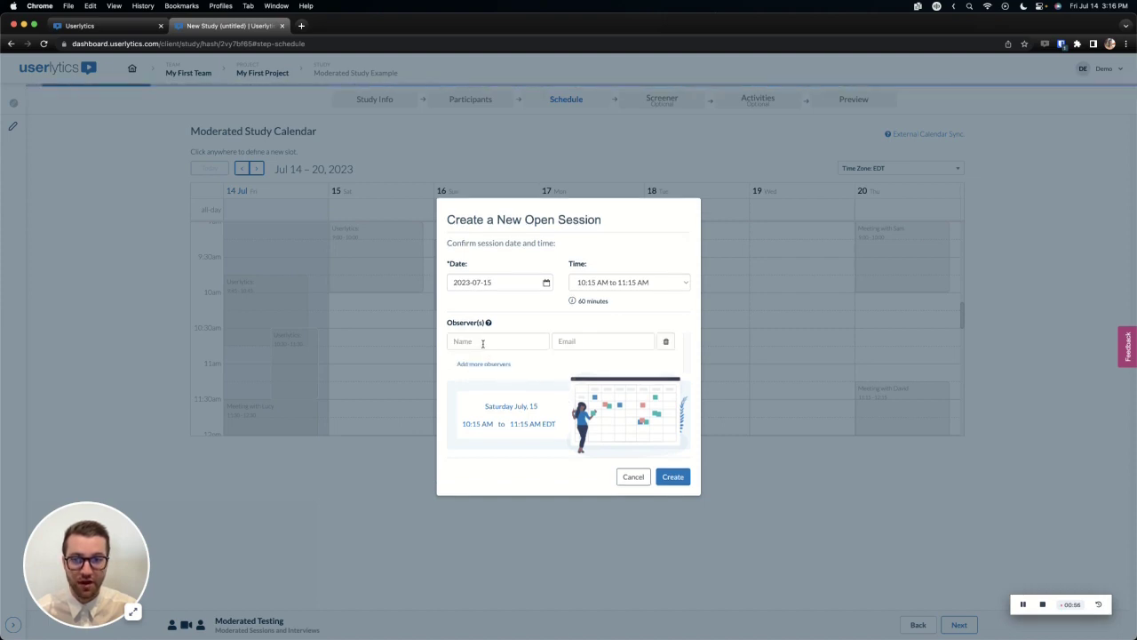
{"action": "left_click", "coordinate": [483, 340]}
{"action": "left_click", "coordinate": [563, 341]}
{"action": "double_click", "coordinate": [555, 321]}
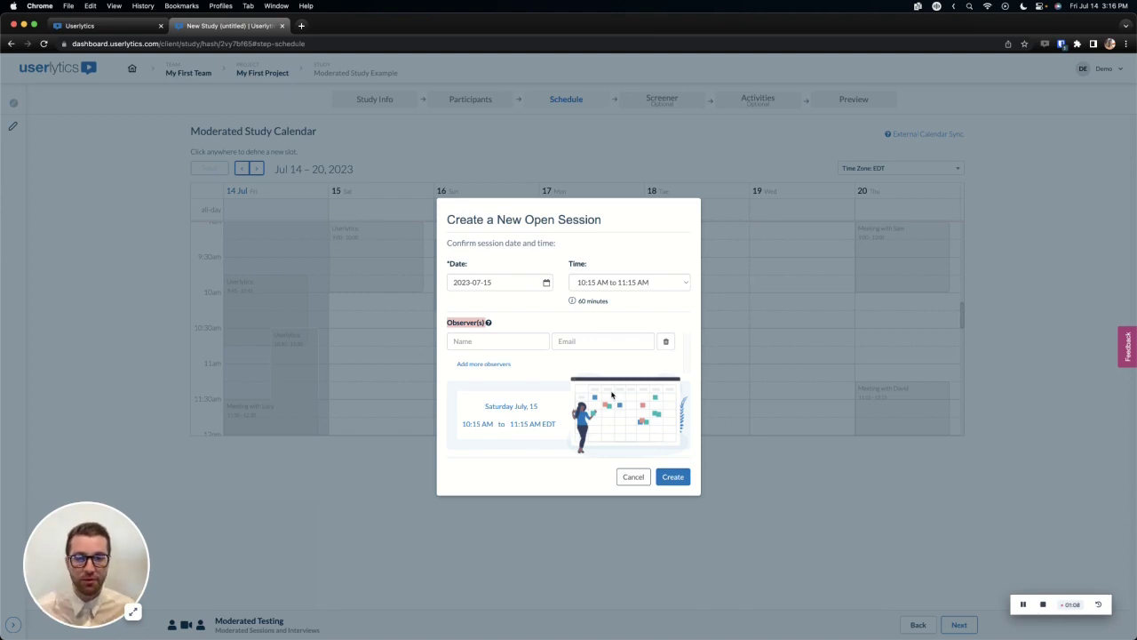
{"action": "left_click", "coordinate": [470, 364]}
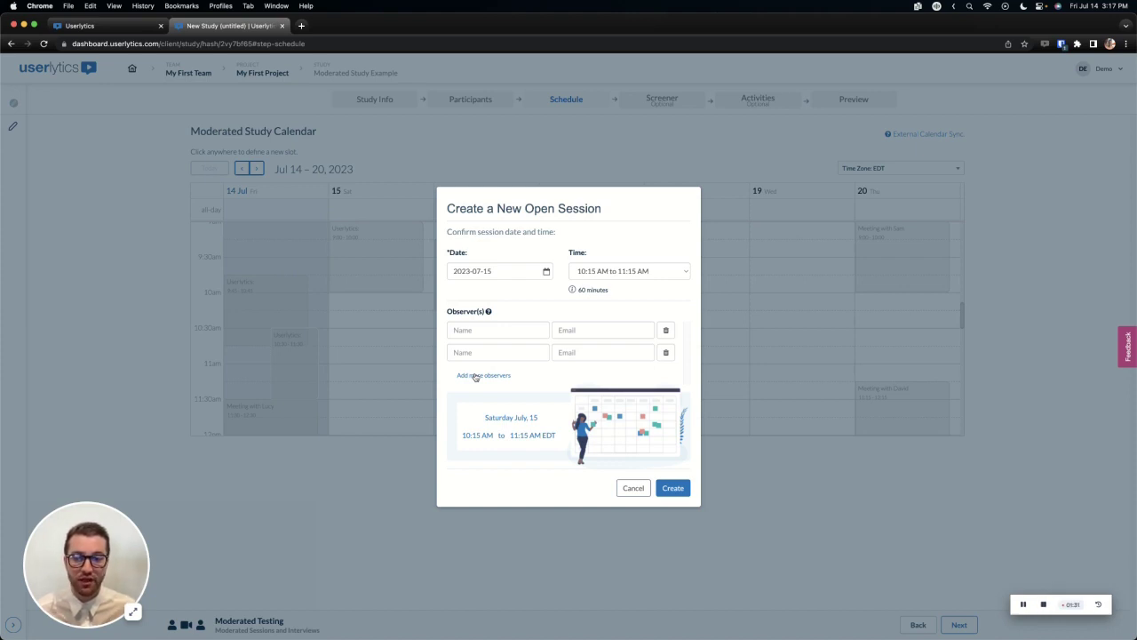
Add observer rows up to the five-observer limit and attempt creating the session
{"action": "left_click", "coordinate": [475, 377]}
{"action": "left_click", "coordinate": [472, 387]}
{"action": "left_click", "coordinate": [471, 397]}
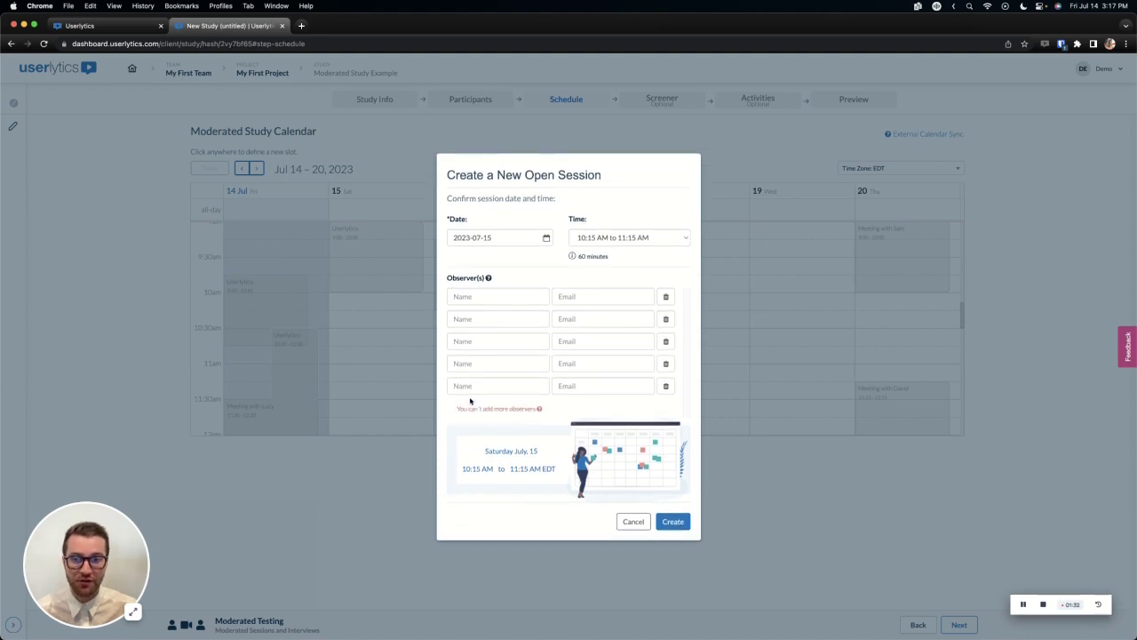
{"action": "triple_click", "coordinate": [502, 415]}
{"action": "triple_click", "coordinate": [502, 411]}
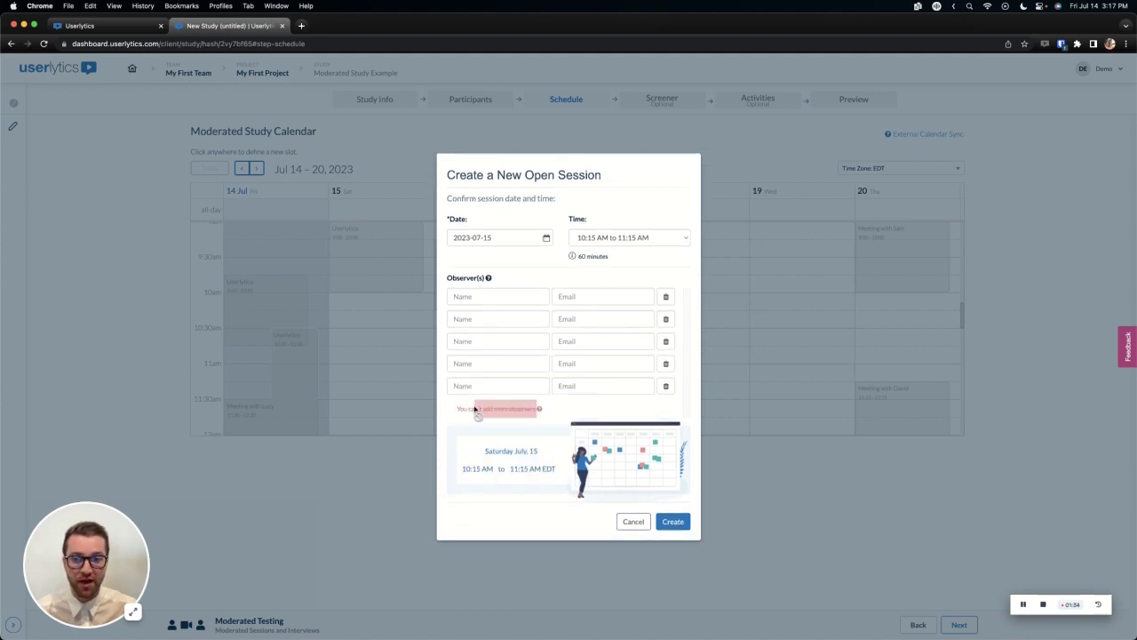
{"action": "left_click", "coordinate": [477, 410]}
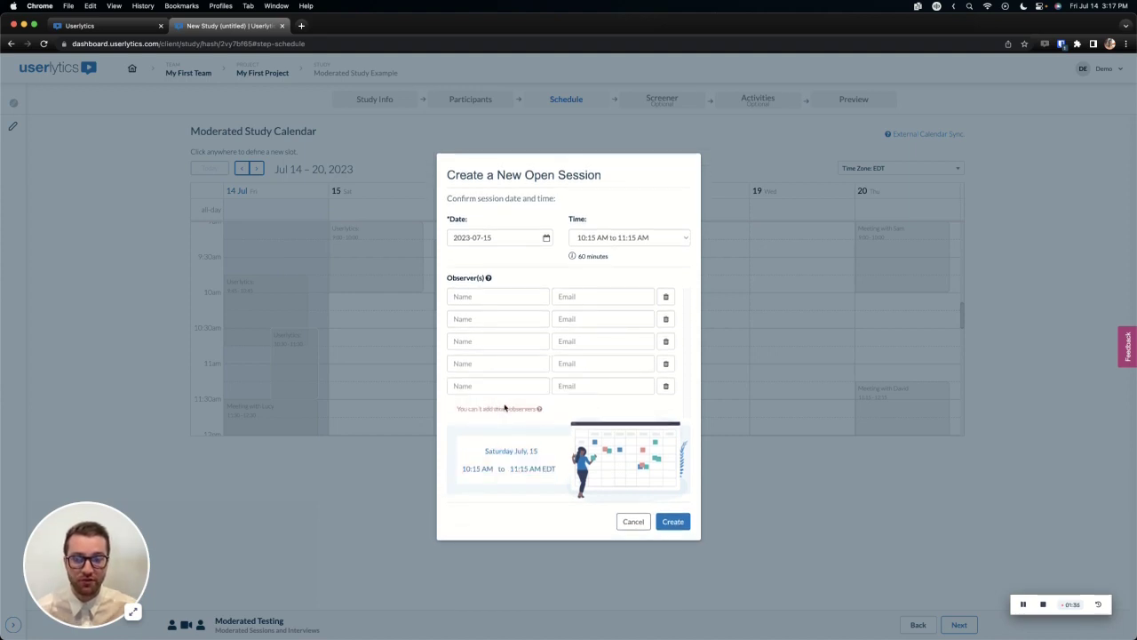
{"action": "left_click", "coordinate": [670, 525]}
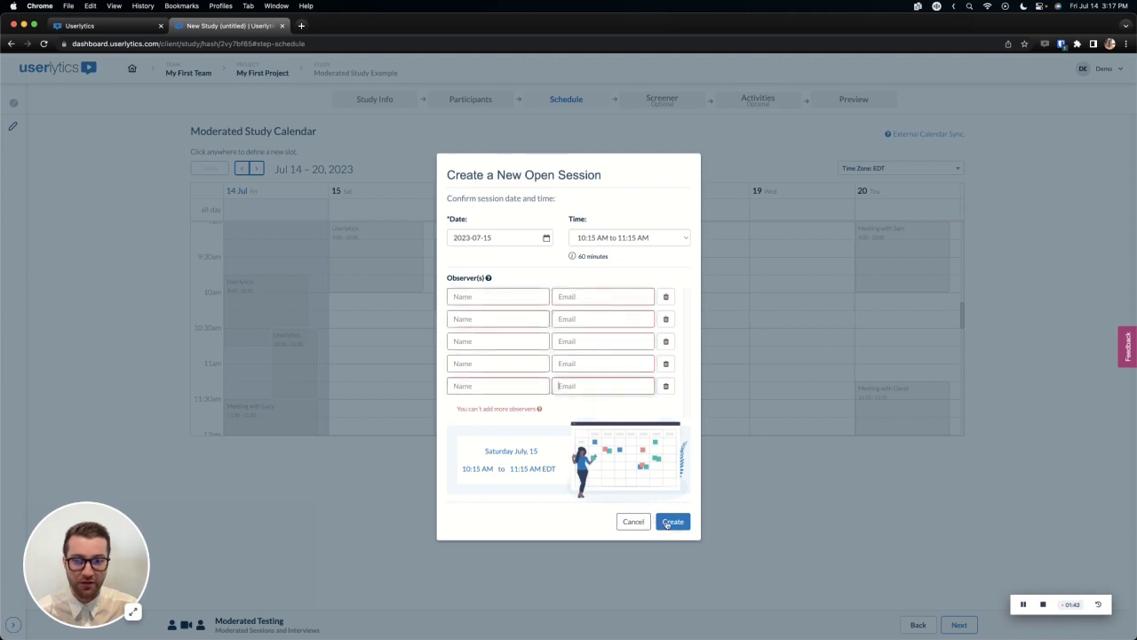
Delete all five empty observer rows and create the 10:15–11:15 open slot
{"action": "left_click", "coordinate": [666, 385]}
{"action": "left_click", "coordinate": [666, 372]}
{"action": "left_click", "coordinate": [665, 361]}
{"action": "left_click", "coordinate": [665, 352]}
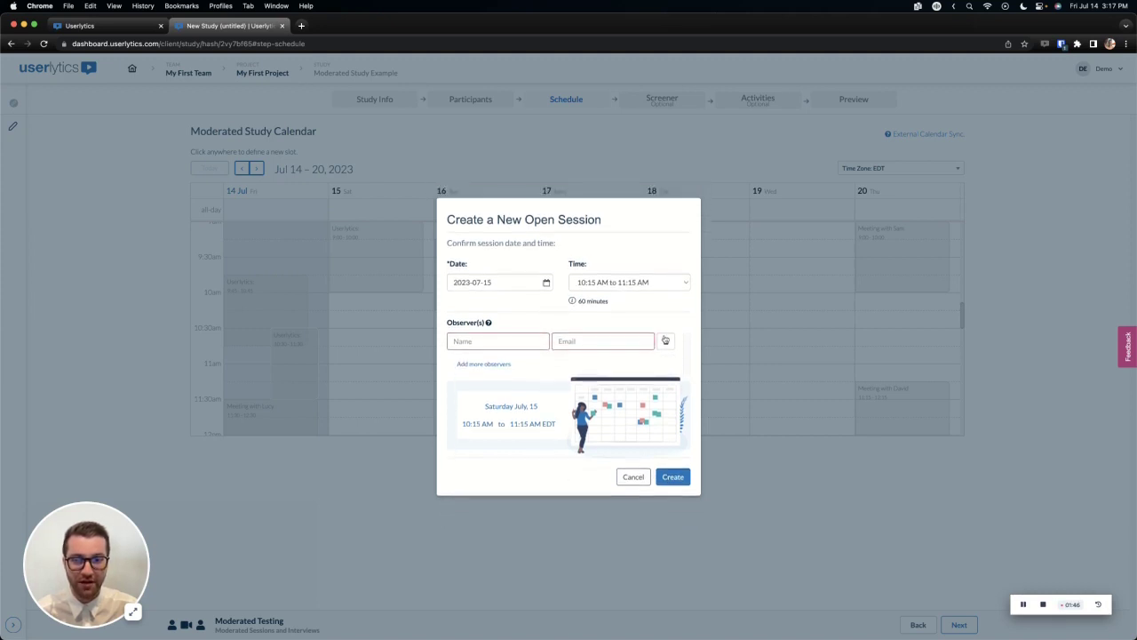
{"action": "left_click", "coordinate": [665, 341]}
{"action": "left_click", "coordinate": [671, 468]}
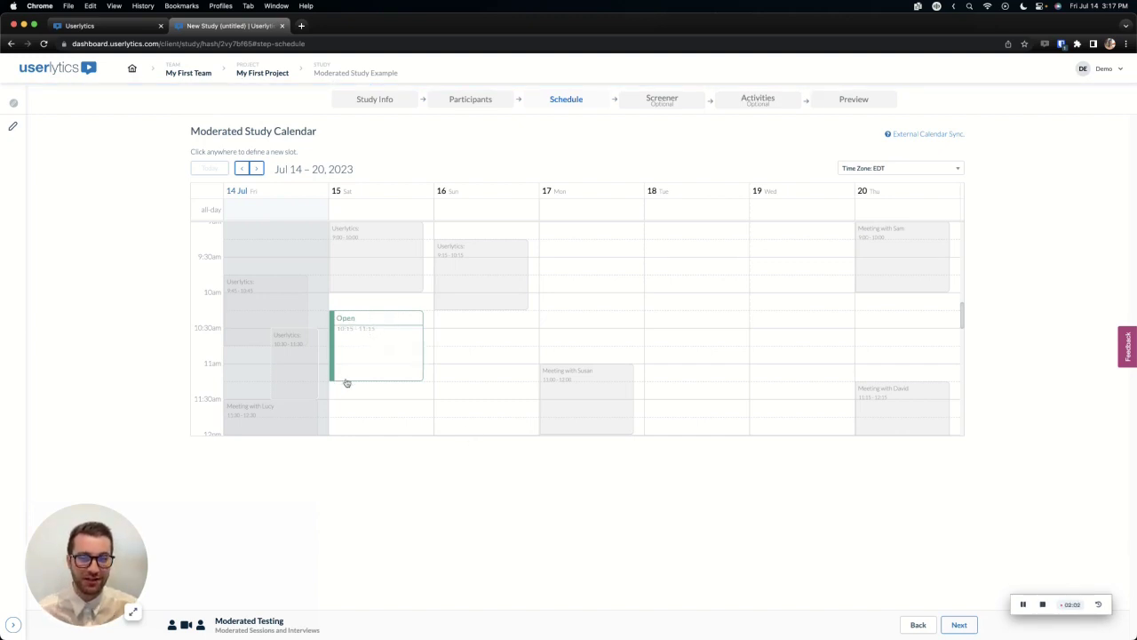
Inspect the Open slot's details and edit form, cancel without saving, then open XMenu's demo files
{"action": "left_click", "coordinate": [396, 332]}
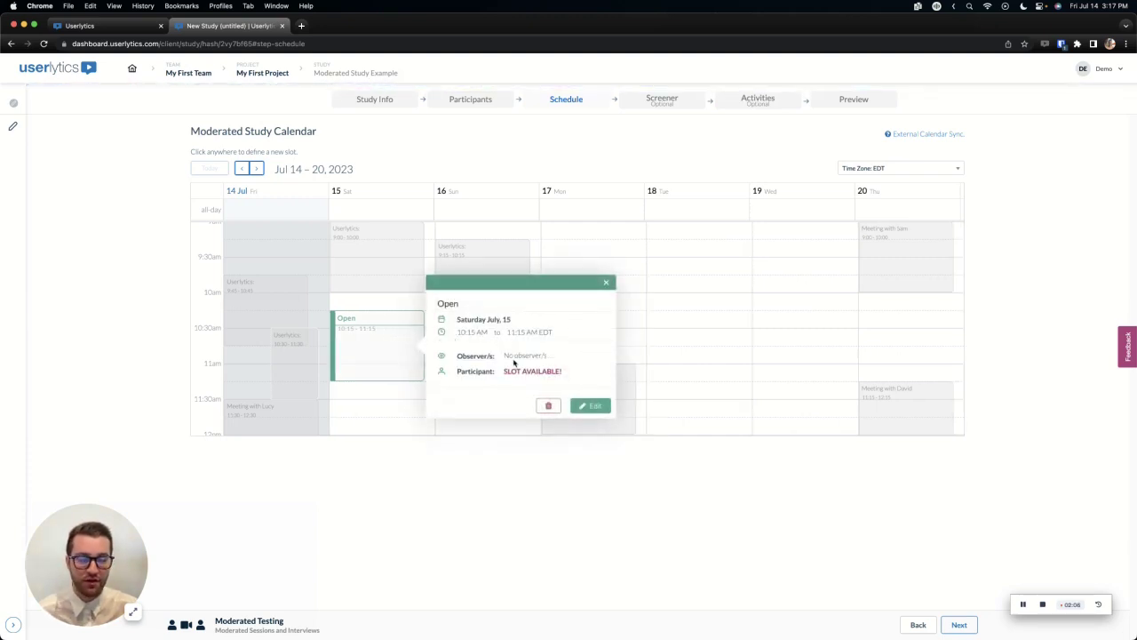
{"action": "left_click", "coordinate": [586, 405]}
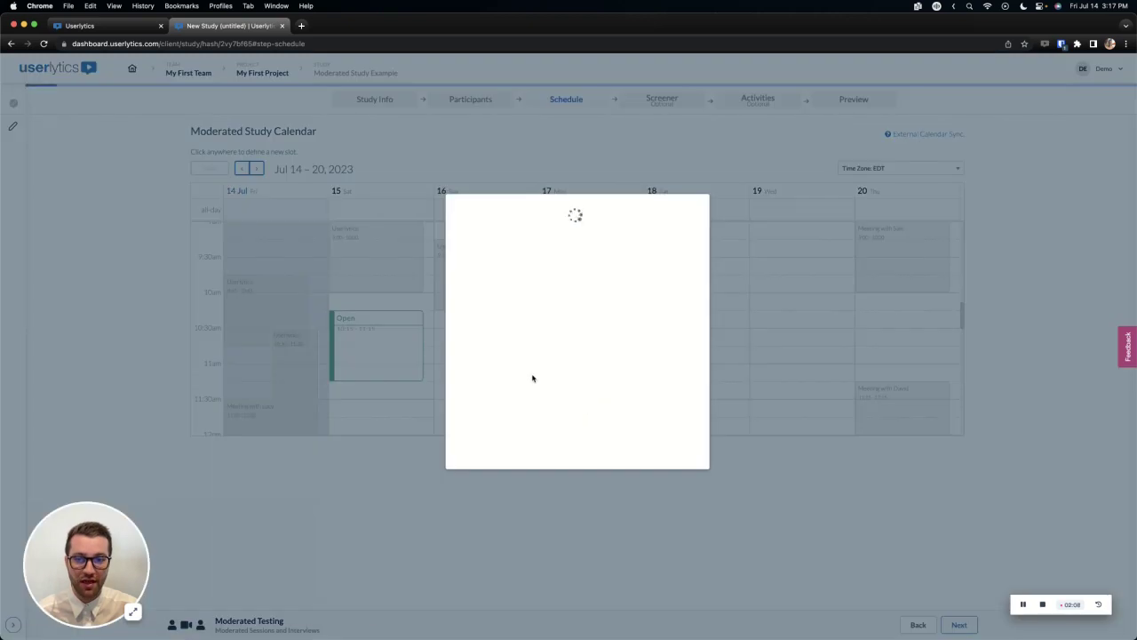
{"action": "left_click", "coordinate": [501, 339]}
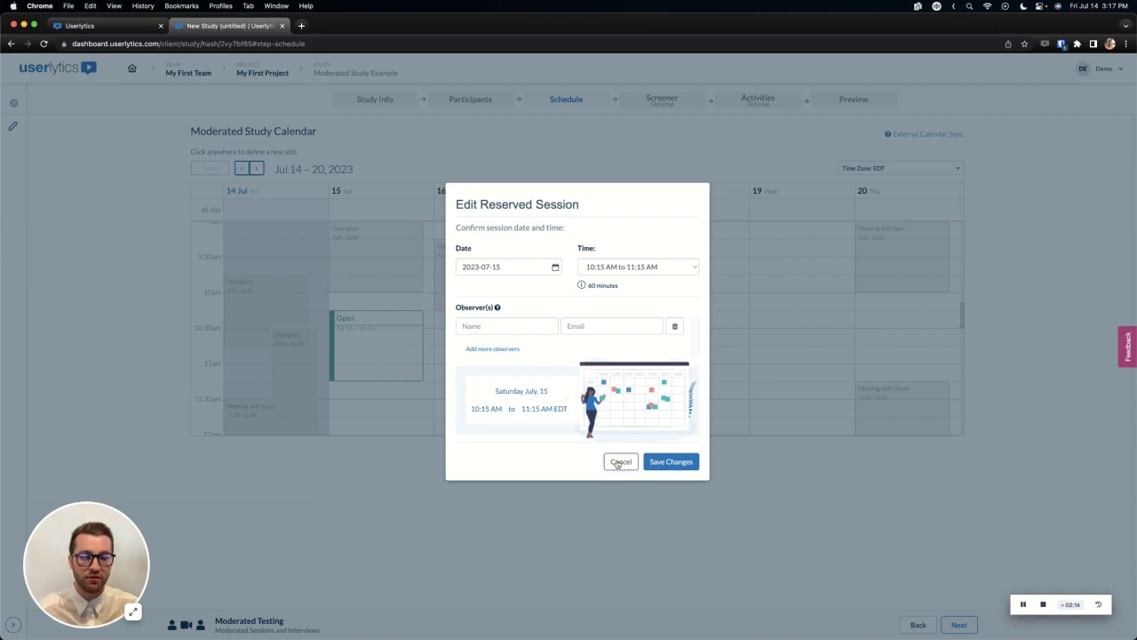
{"action": "left_click", "coordinate": [618, 462]}
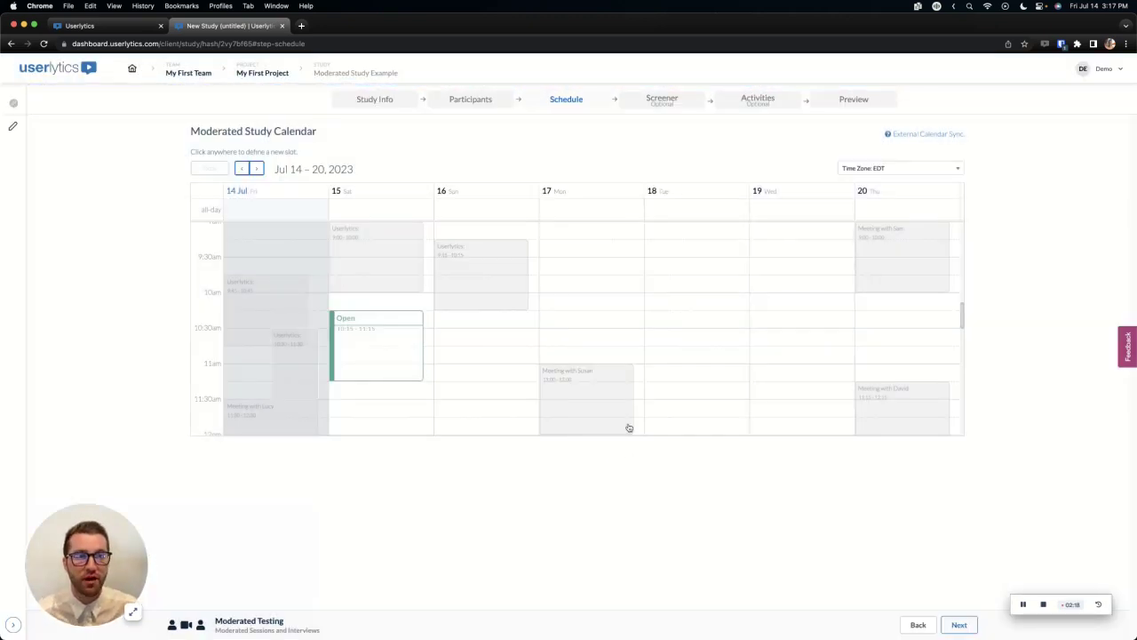
{"action": "scroll", "coordinate": [628, 427], "scroll_direction": "up", "scroll_amount": 3}
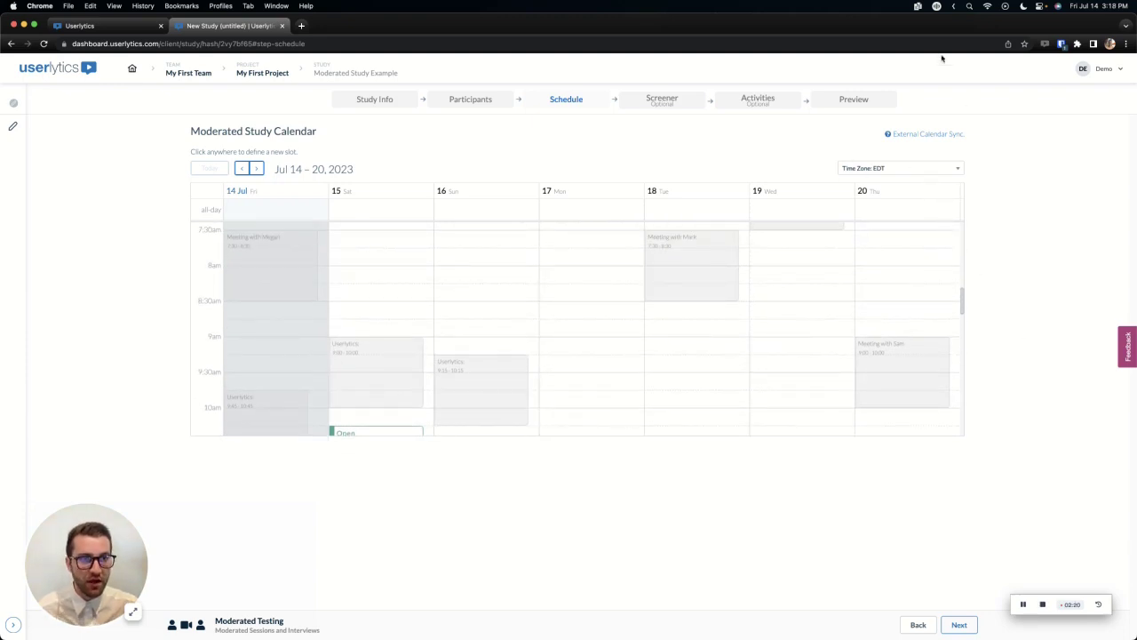
{"action": "left_click", "coordinate": [918, 7]}
Show the Mod Calendar .png reserved-session screenshot centred and enlarged in Preview, then stop recording
{"action": "mouse_move", "coordinate": [928, 24]}
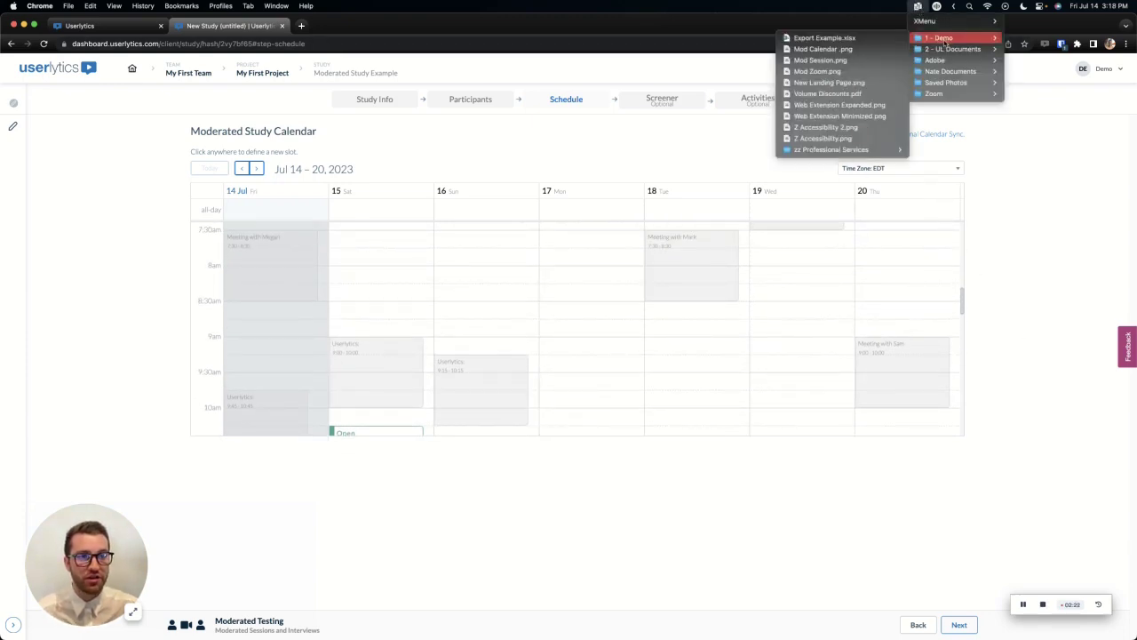
{"action": "left_click", "coordinate": [829, 57]}
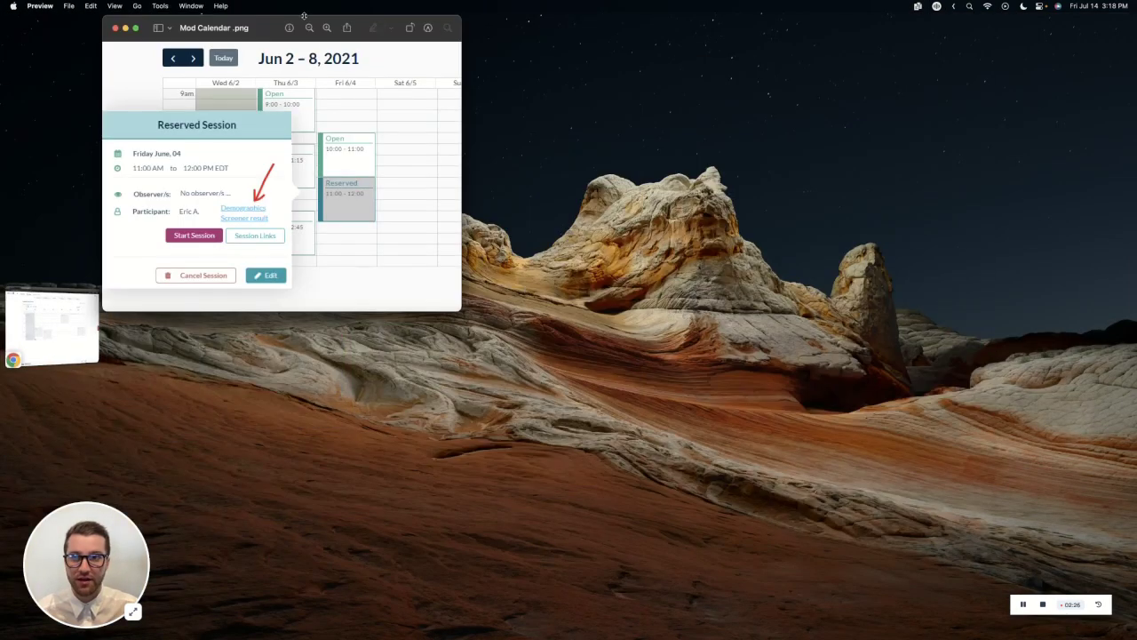
{"action": "left_click_drag", "start_coordinate": [274, 30], "coordinate": [505, 91]}
{"action": "left_click_drag", "start_coordinate": [689, 368], "coordinate": [807, 466]}
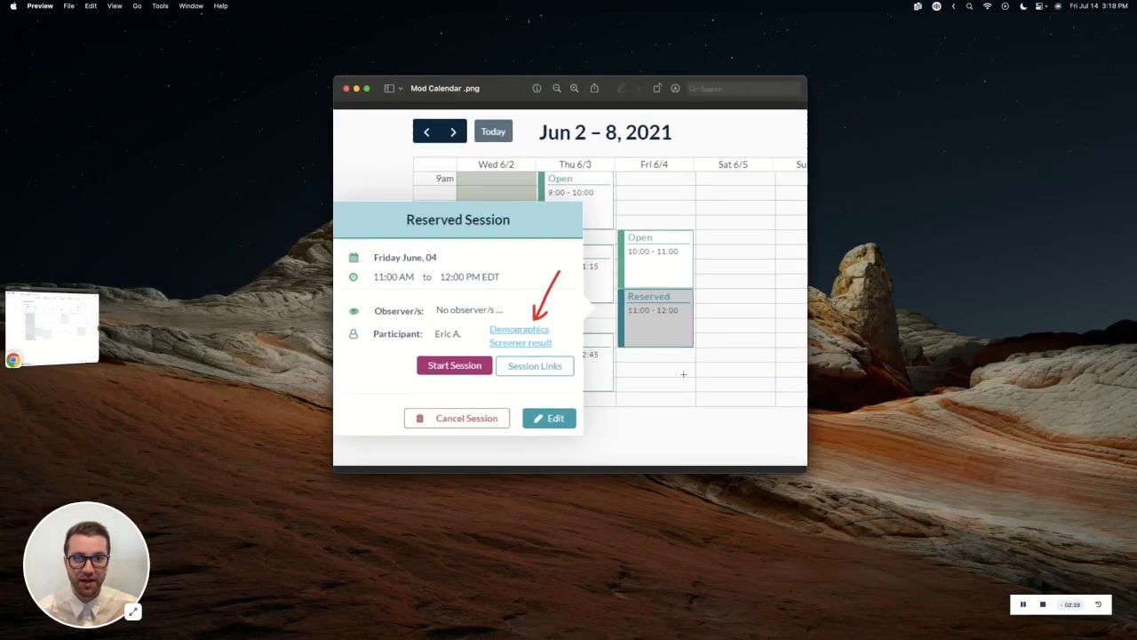
{"action": "left_click", "coordinate": [1042, 605]}
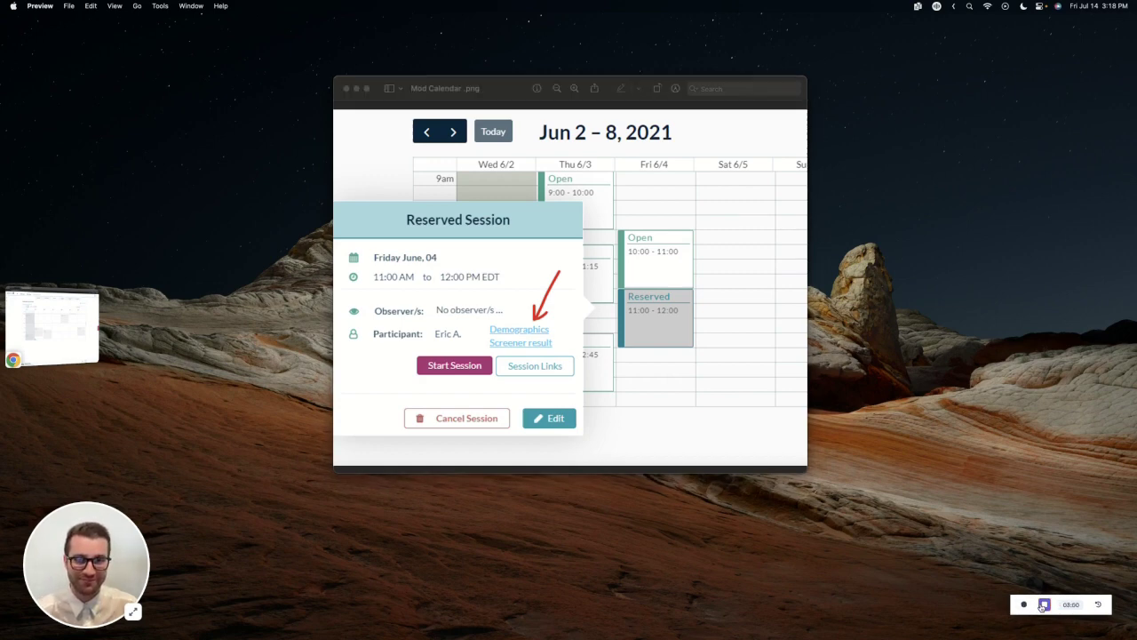